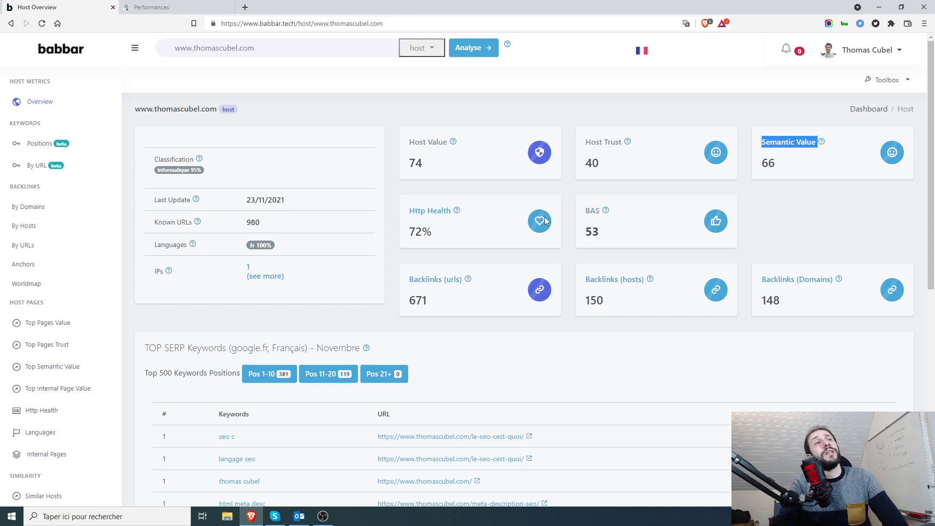
Step: Examine the Host Value, Host Trust and Semantic Value scores in the host overview
{"action": "double_click", "coordinate": [416, 163]}
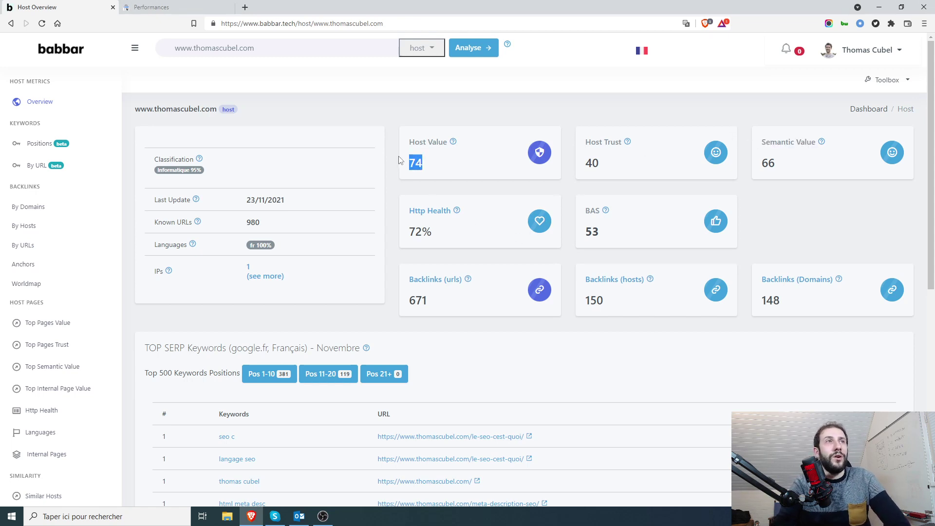
{"action": "double_click", "coordinate": [591, 163]}
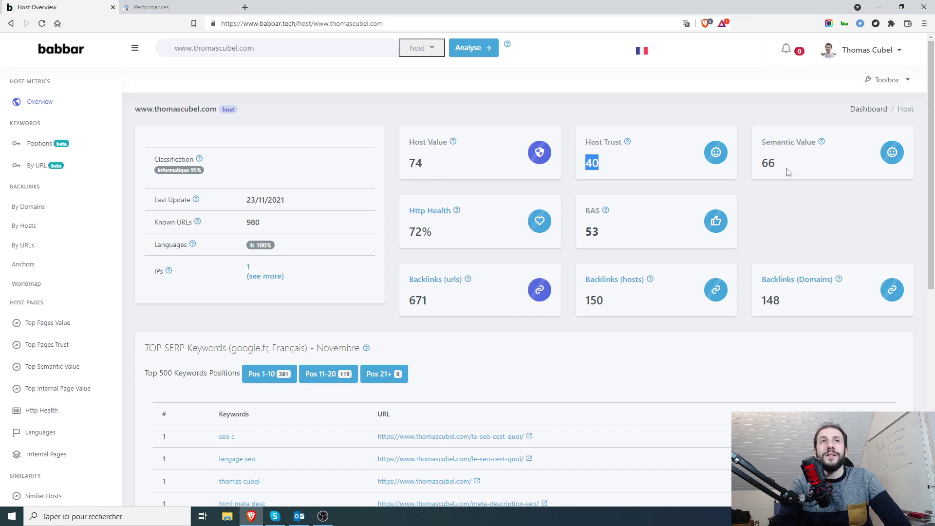
{"action": "double_click", "coordinate": [773, 166]}
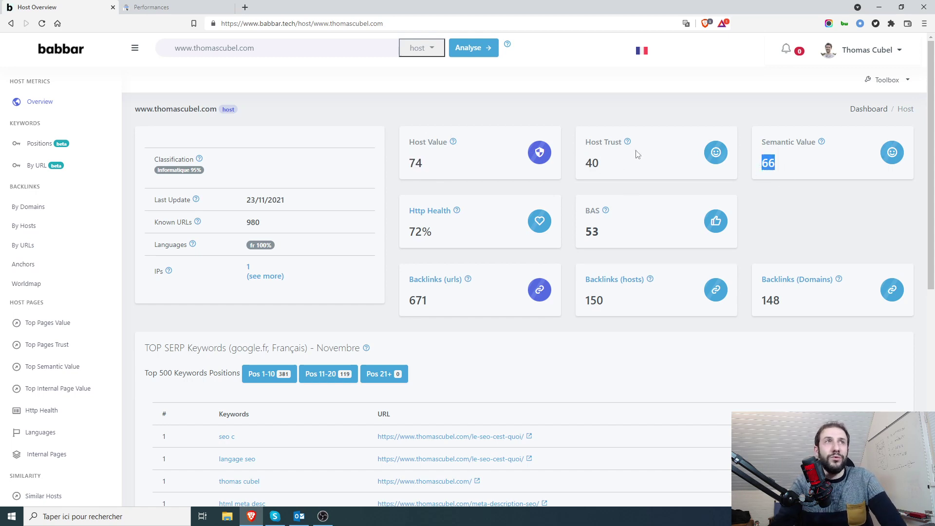
{"action": "left_click", "coordinate": [589, 122]}
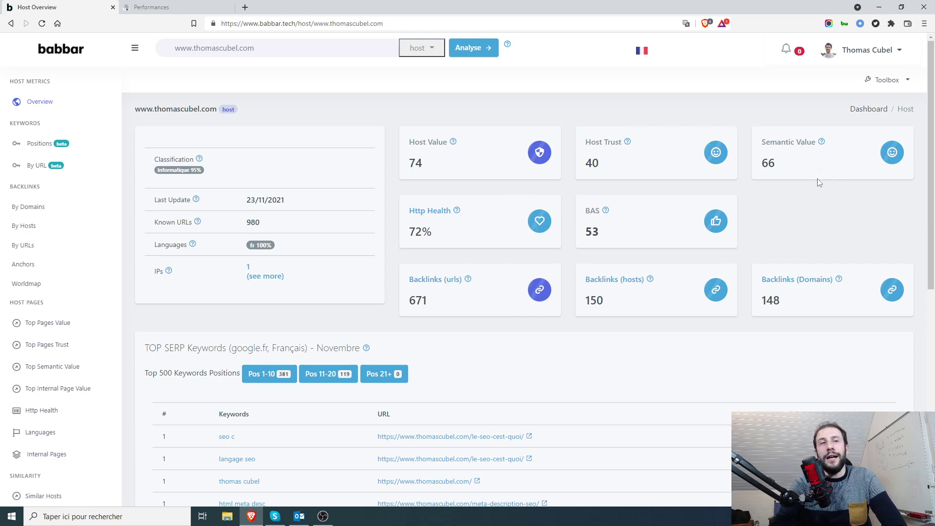
{"action": "left_click_drag", "start_coordinate": [540, 161], "coordinate": [388, 165]}
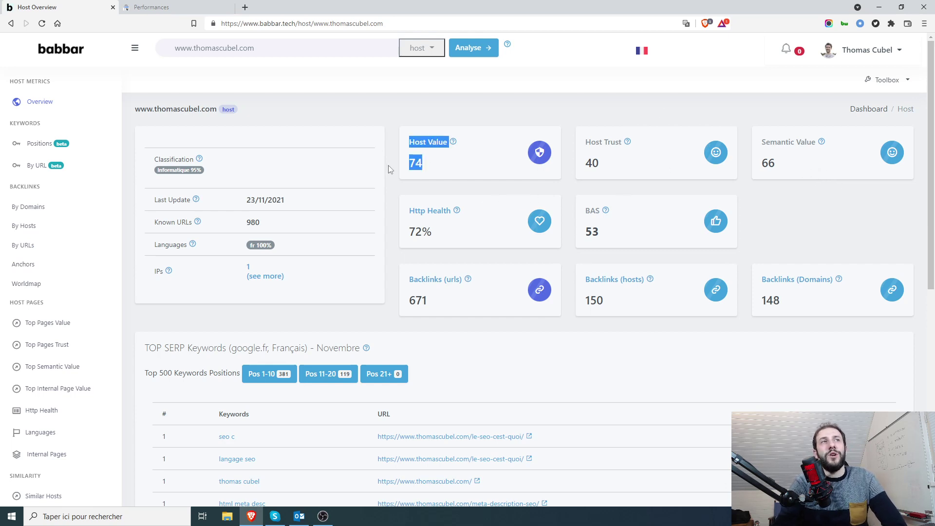
{"action": "left_click_drag", "start_coordinate": [608, 176], "coordinate": [578, 167]}
{"action": "left_click_drag", "start_coordinate": [801, 168], "coordinate": [764, 164]}
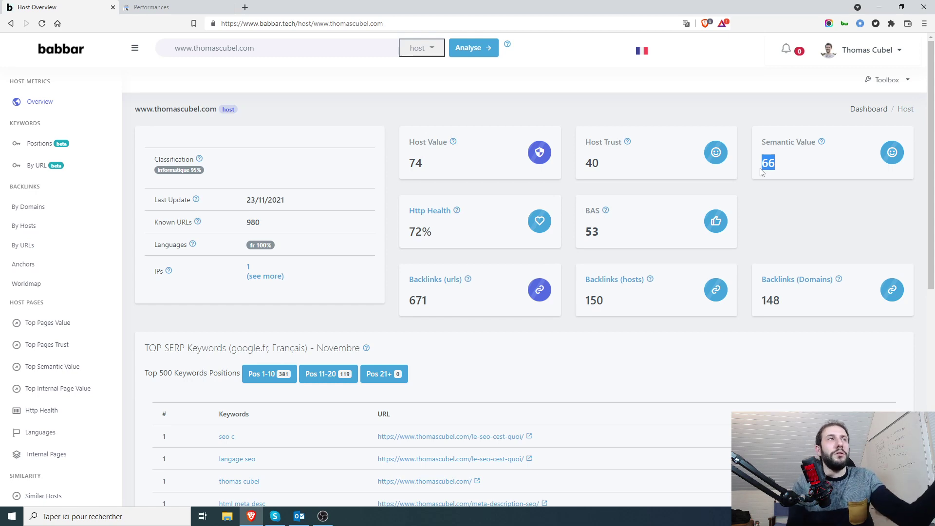
Step: Check the website address entered for analysis and its host scope, leaving both as they are
{"action": "left_click", "coordinate": [277, 48]}
{"action": "key", "text": "ctrl+a"}
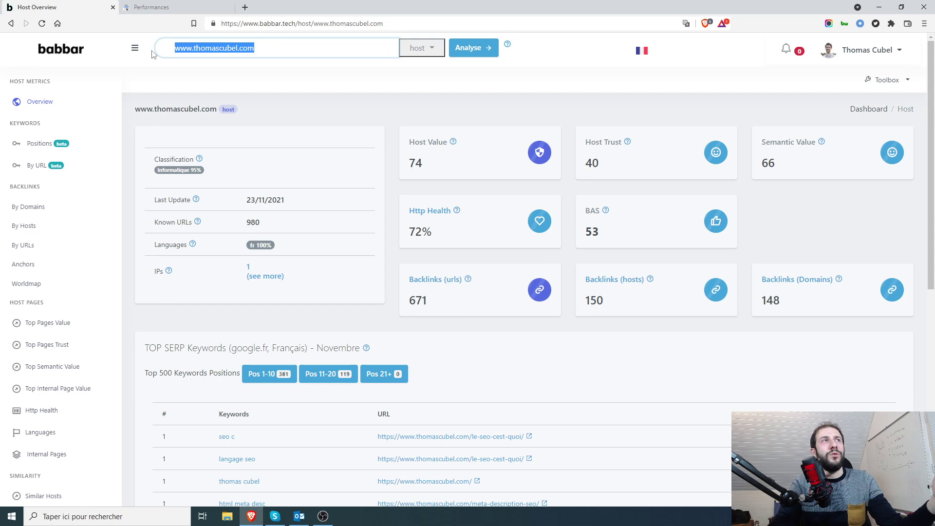
{"action": "left_click", "coordinate": [421, 47]}
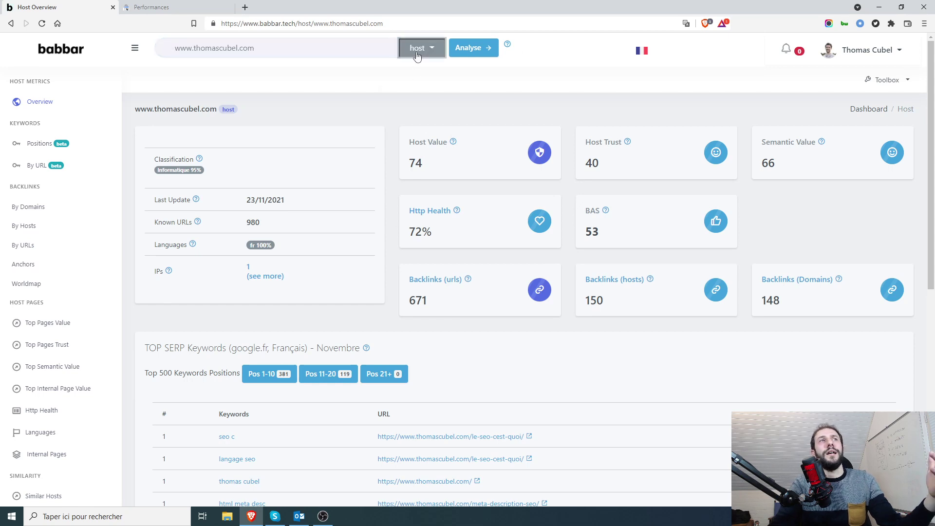
{"action": "left_click", "coordinate": [610, 87]}
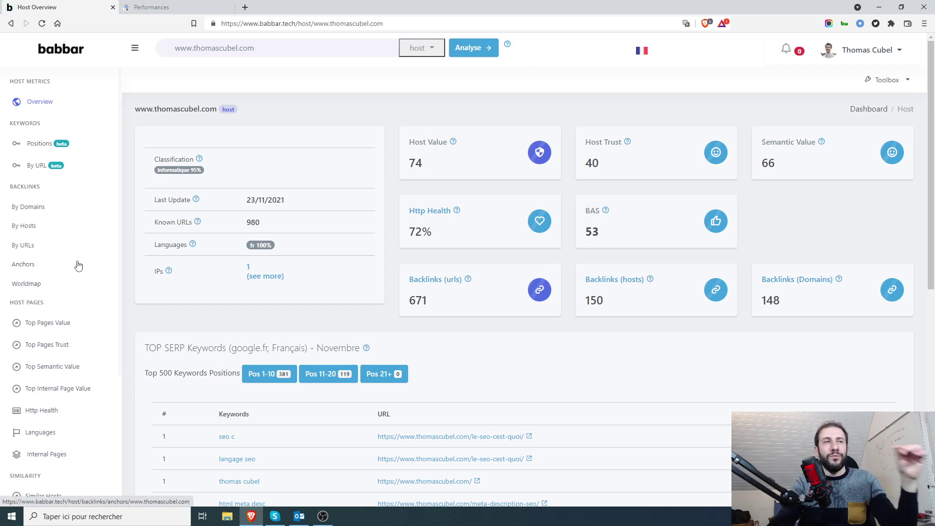
Step: Open the host's Top Pages Value report and skim the whole page ranking
{"action": "scroll", "coordinate": [66, 271], "scroll_direction": "down", "scroll_amount": 2}
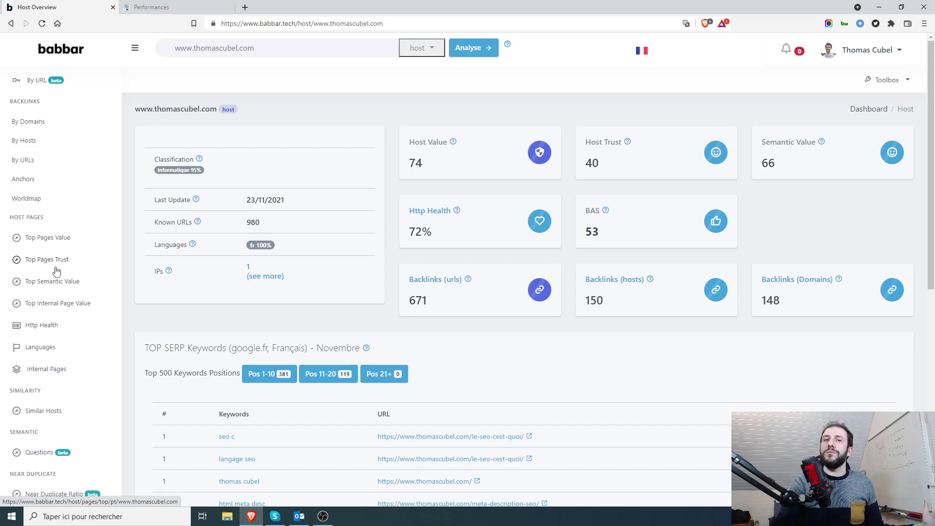
{"action": "left_click", "coordinate": [58, 240]}
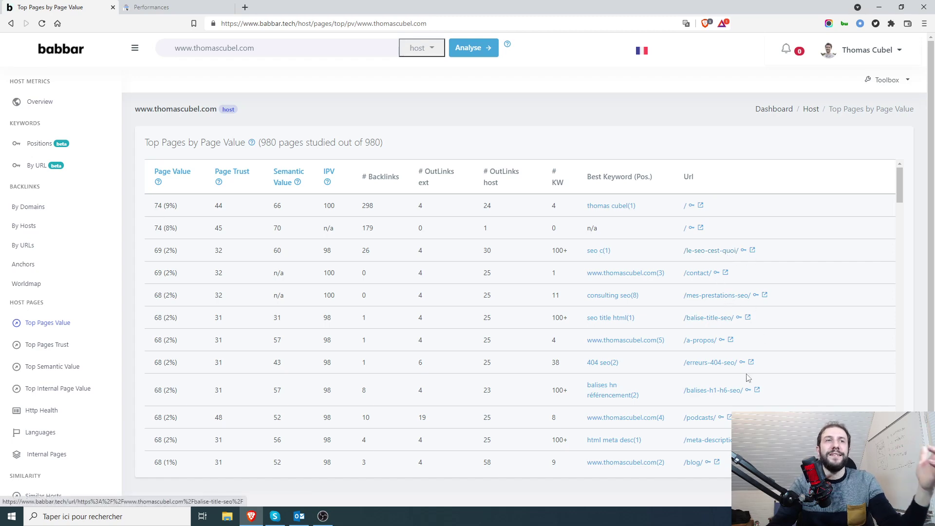
{"action": "scroll", "coordinate": [725, 338], "scroll_direction": "down", "scroll_amount": 10}
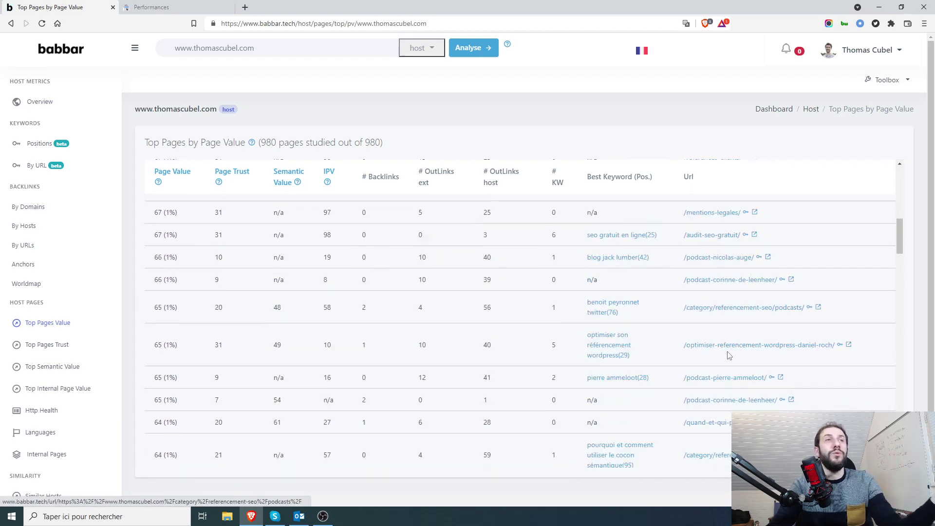
{"action": "scroll", "coordinate": [750, 348], "scroll_direction": "down", "scroll_amount": 10}
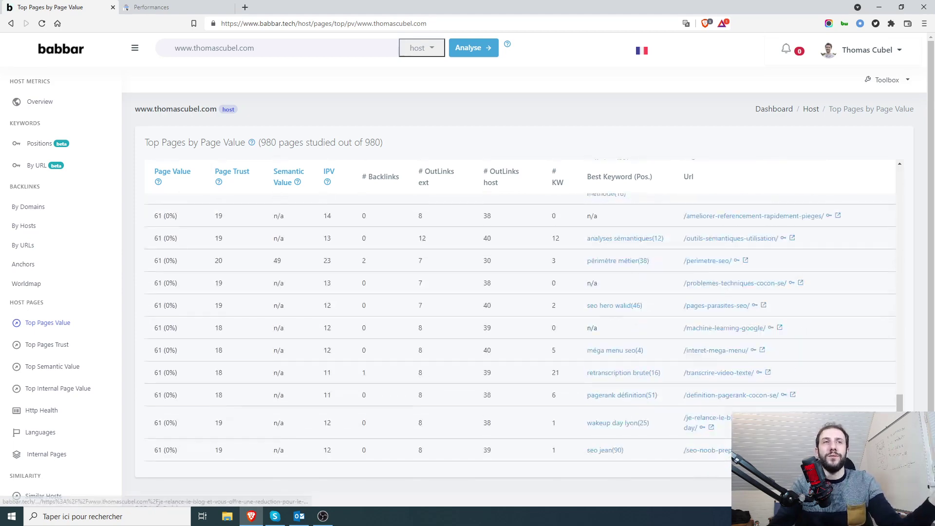
{"action": "scroll", "coordinate": [907, 193], "scroll_direction": "up", "scroll_amount": 4}
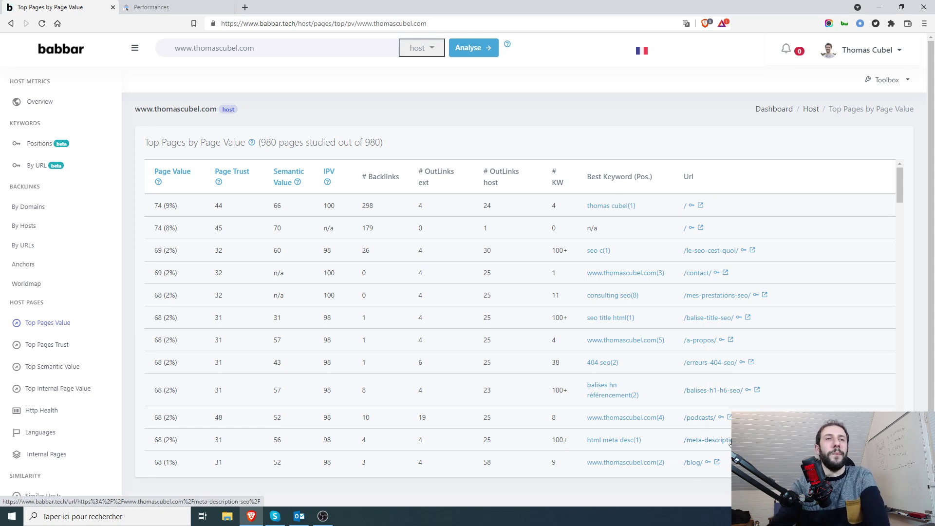
Step: Examine which URLs rank highest by Page Value, from the main pages down to the podcast and category pages
{"action": "scroll", "coordinate": [805, 384], "scroll_direction": "down", "scroll_amount": 4}
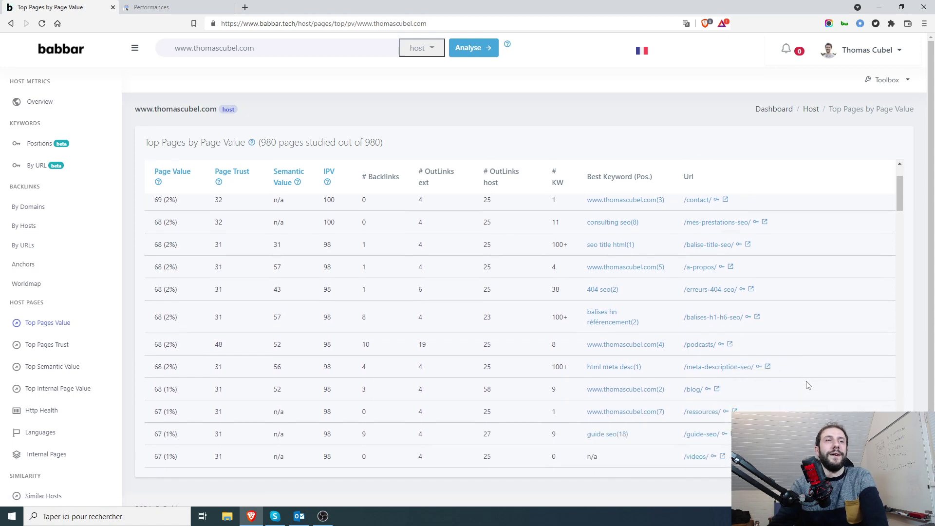
{"action": "scroll", "coordinate": [702, 262], "scroll_direction": "up", "scroll_amount": 1}
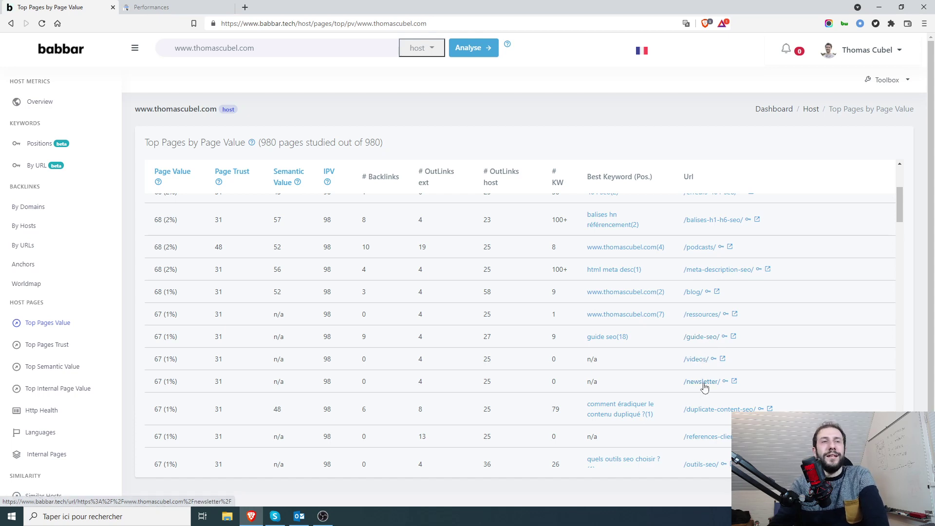
{"action": "scroll", "coordinate": [740, 381], "scroll_direction": "down", "scroll_amount": 2}
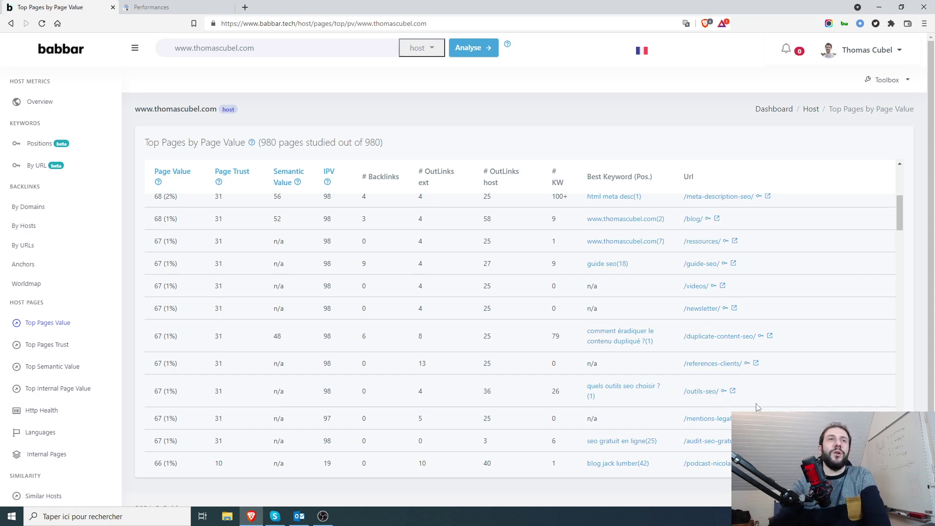
{"action": "scroll", "coordinate": [731, 392], "scroll_direction": "up", "scroll_amount": 4}
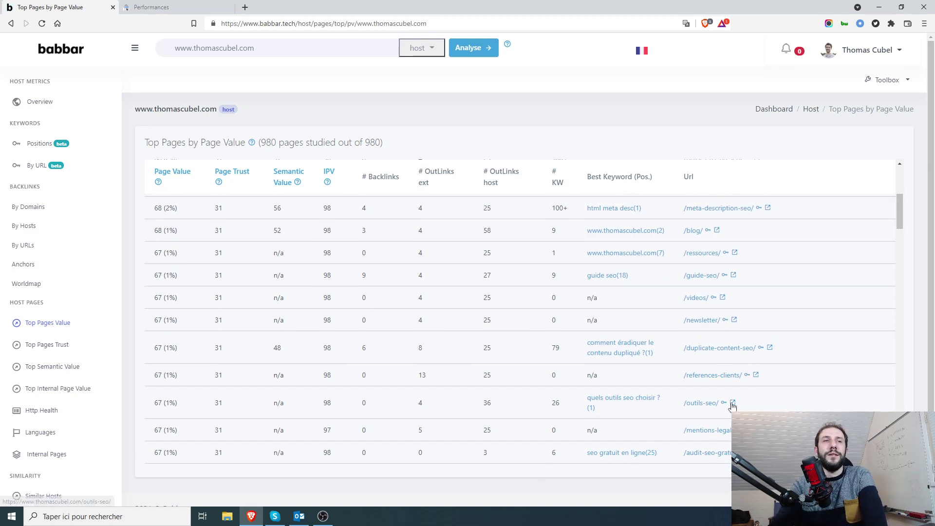
{"action": "scroll", "coordinate": [743, 402], "scroll_direction": "up", "scroll_amount": 2}
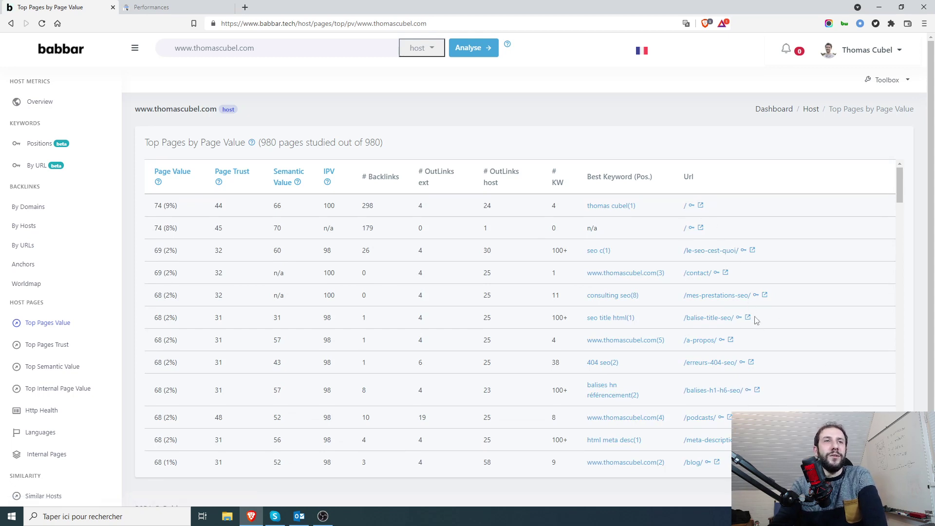
{"action": "scroll", "coordinate": [828, 389], "scroll_direction": "down", "scroll_amount": 1}
{"action": "scroll", "coordinate": [862, 403], "scroll_direction": "down", "scroll_amount": 5}
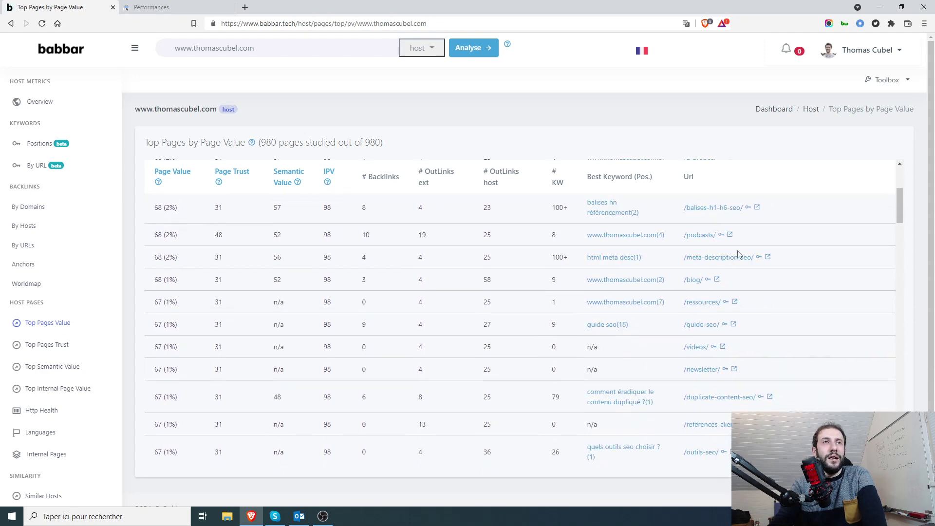
{"action": "scroll", "coordinate": [736, 273], "scroll_direction": "down", "scroll_amount": 3}
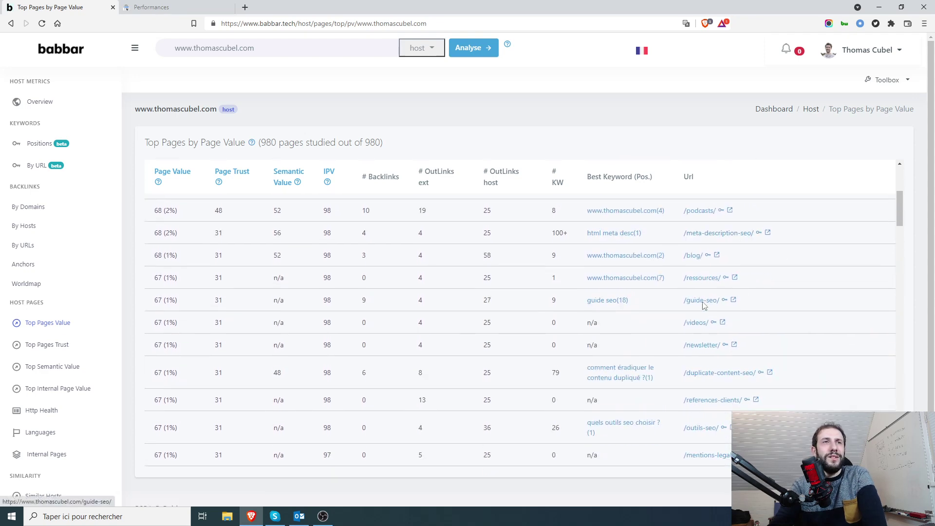
{"action": "scroll", "coordinate": [818, 363], "scroll_direction": "down", "scroll_amount": 3}
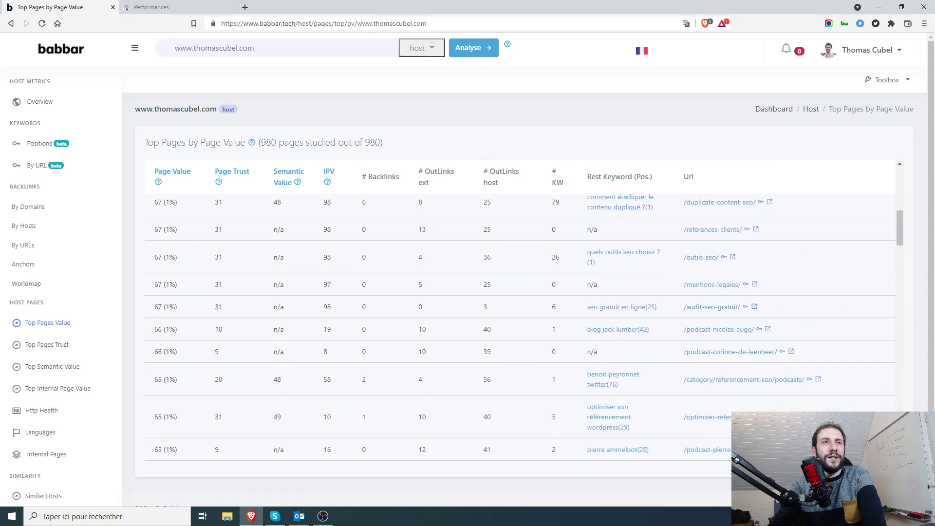
{"action": "scroll", "coordinate": [779, 309], "scroll_direction": "down", "scroll_amount": 3}
{"action": "scroll", "coordinate": [520, 331], "scroll_direction": "down", "scroll_amount": 5}
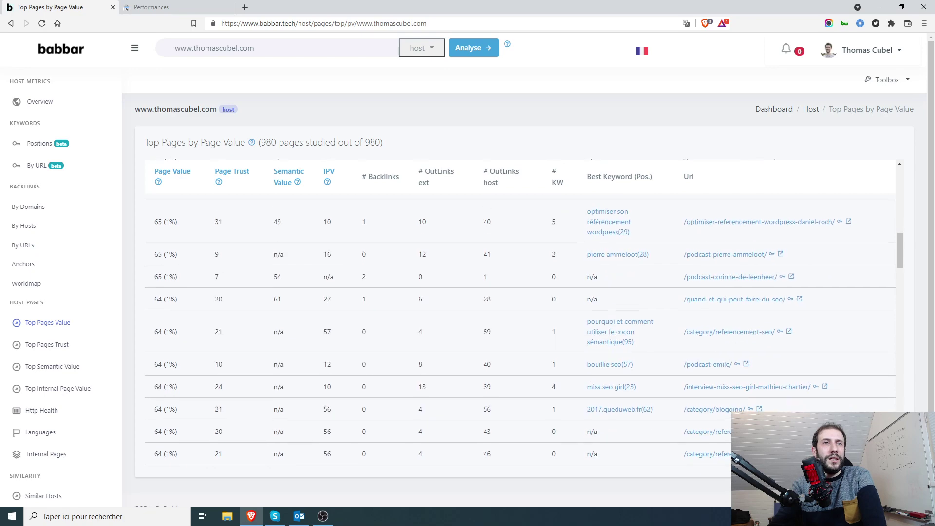
{"action": "scroll", "coordinate": [862, 384], "scroll_direction": "down", "scroll_amount": 5}
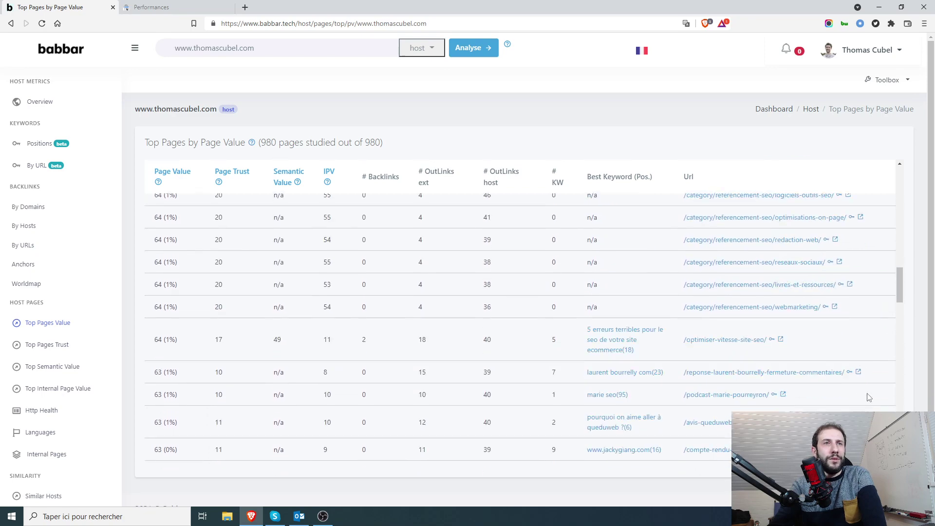
{"action": "scroll", "coordinate": [855, 382], "scroll_direction": "up", "scroll_amount": 15}
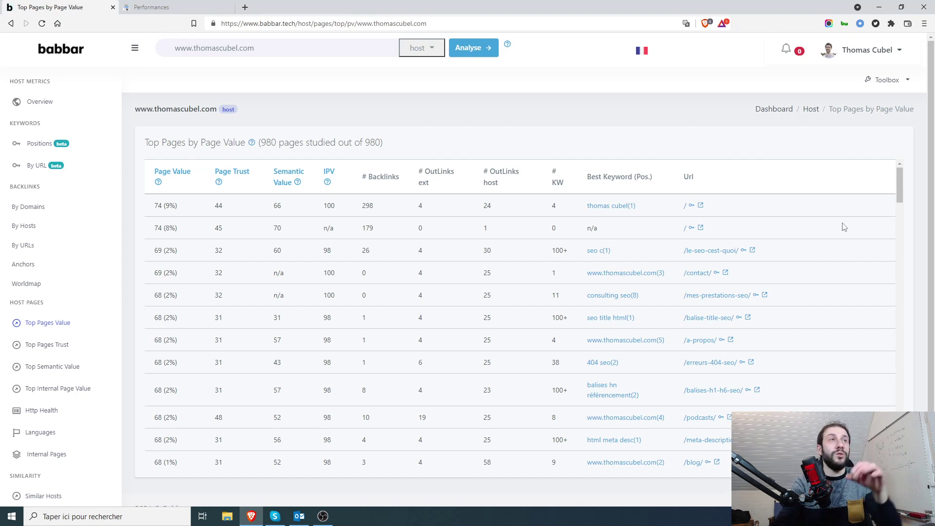
Step: Open the Top Pages Trust report and examine which URLs hold the most trust
{"action": "left_click", "coordinate": [65, 344]}
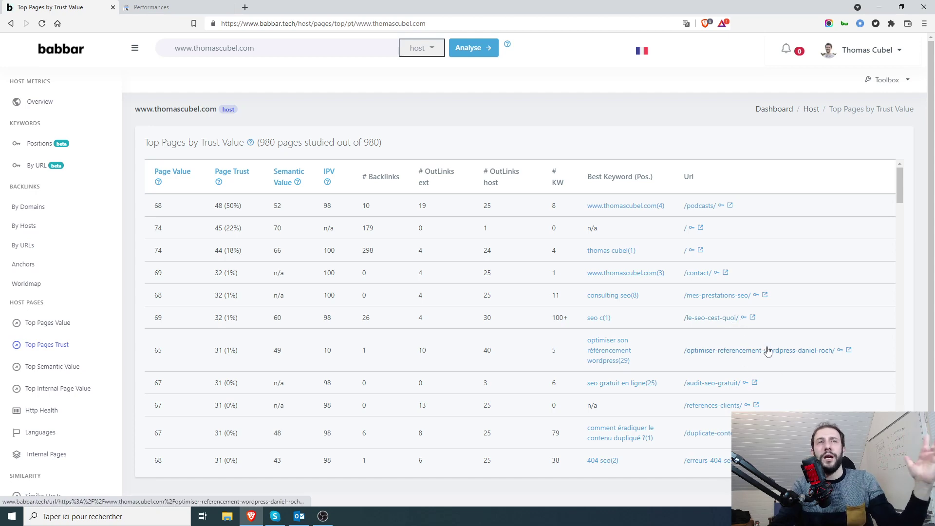
{"action": "scroll", "coordinate": [795, 329], "scroll_direction": "down", "scroll_amount": 1}
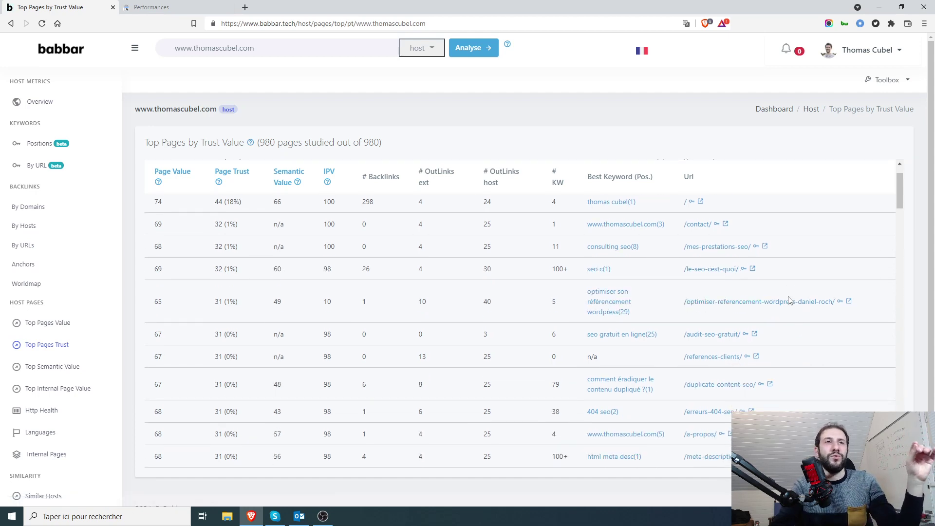
{"action": "scroll", "coordinate": [788, 301], "scroll_direction": "down", "scroll_amount": 2}
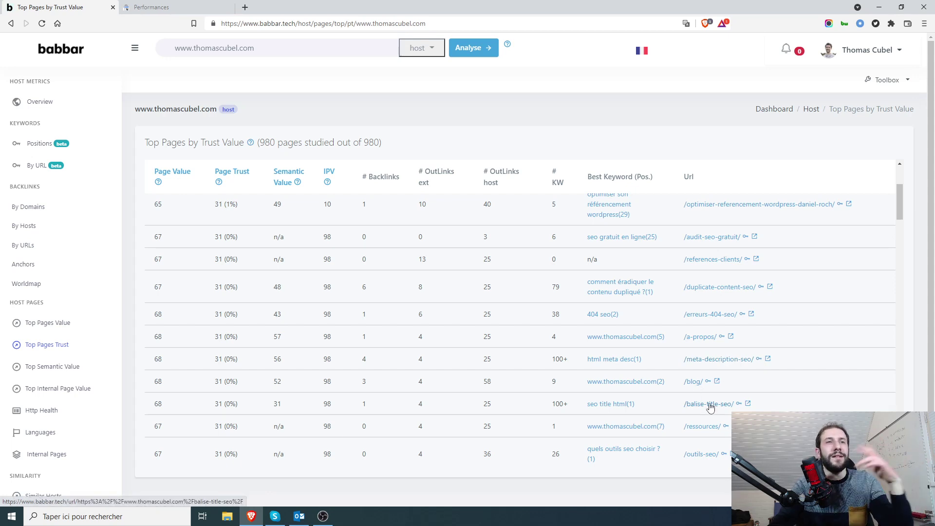
{"action": "scroll", "coordinate": [725, 404], "scroll_direction": "down", "scroll_amount": 3}
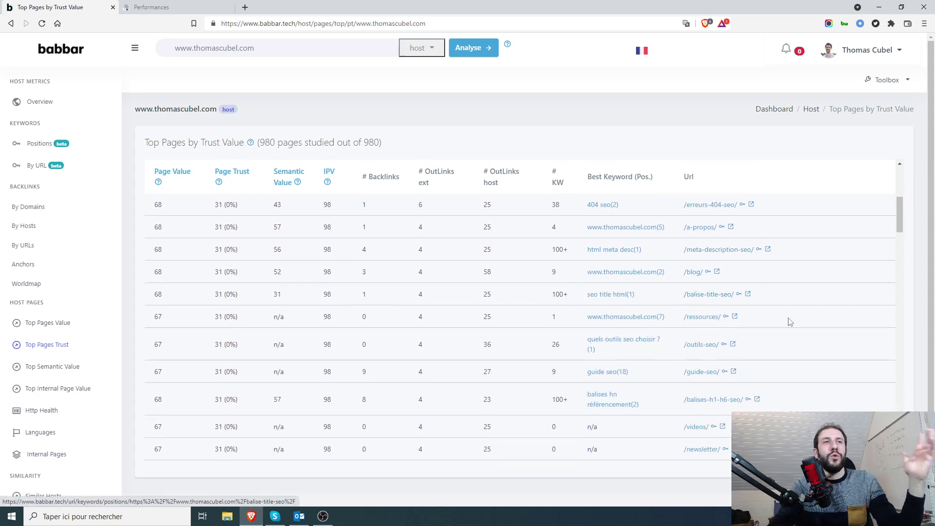
{"action": "scroll", "coordinate": [750, 326], "scroll_direction": "down", "scroll_amount": 5}
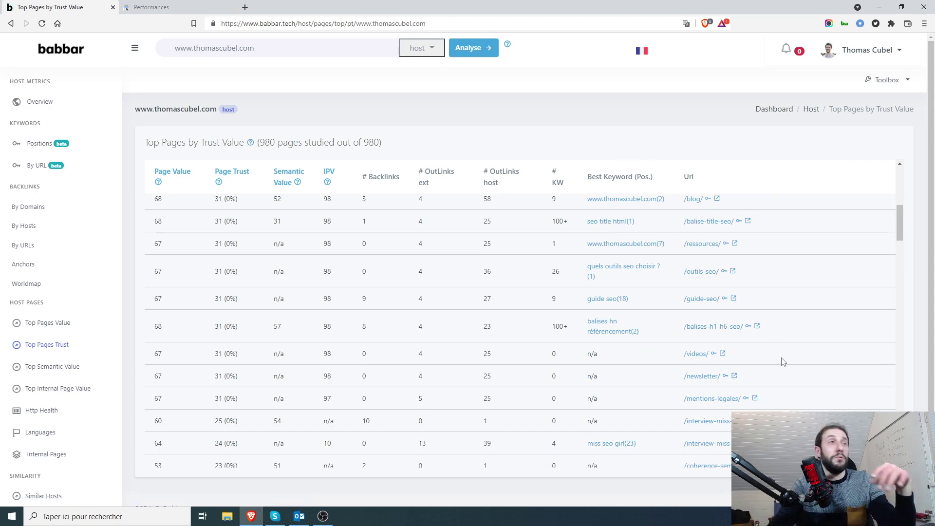
{"action": "scroll", "coordinate": [777, 357], "scroll_direction": "up", "scroll_amount": 8}
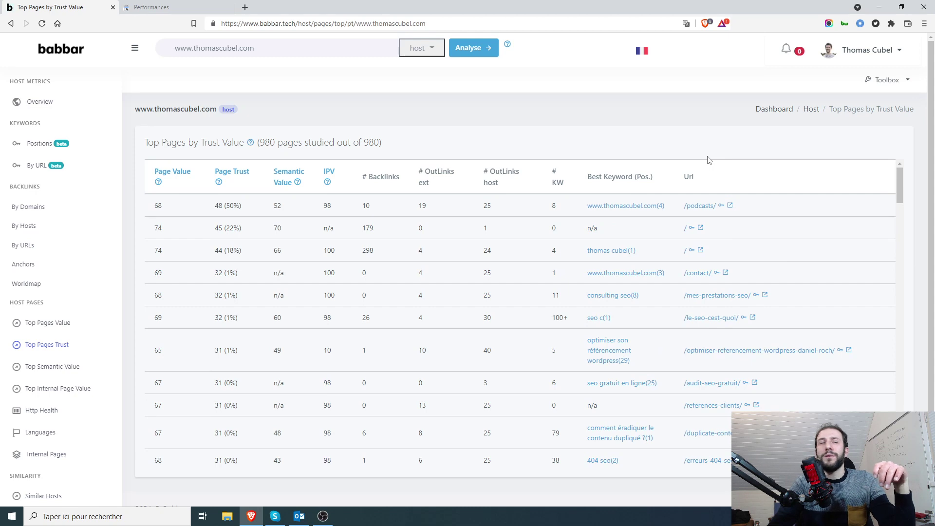
Step: Open the Top Semantic Value report and examine the URLs with the highest semantic value
{"action": "left_click", "coordinate": [45, 372]}
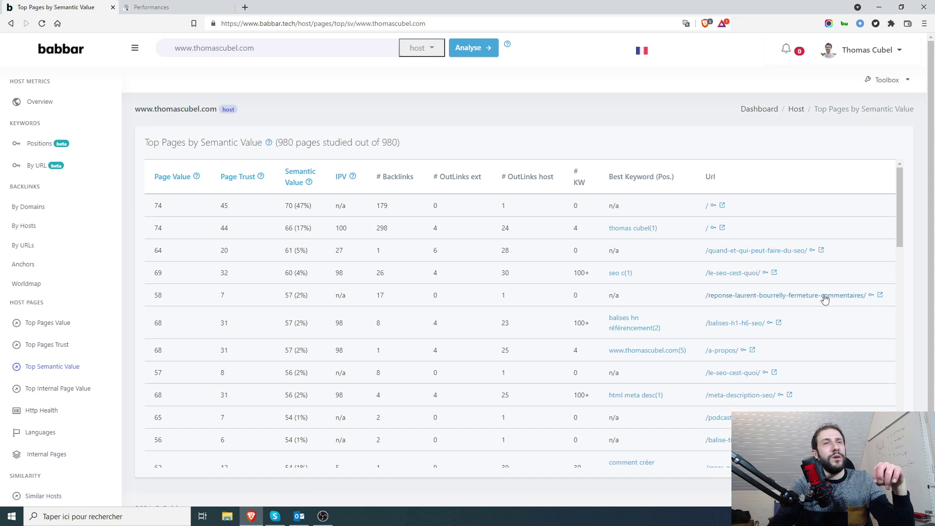
{"action": "scroll", "coordinate": [802, 312], "scroll_direction": "down", "scroll_amount": 1}
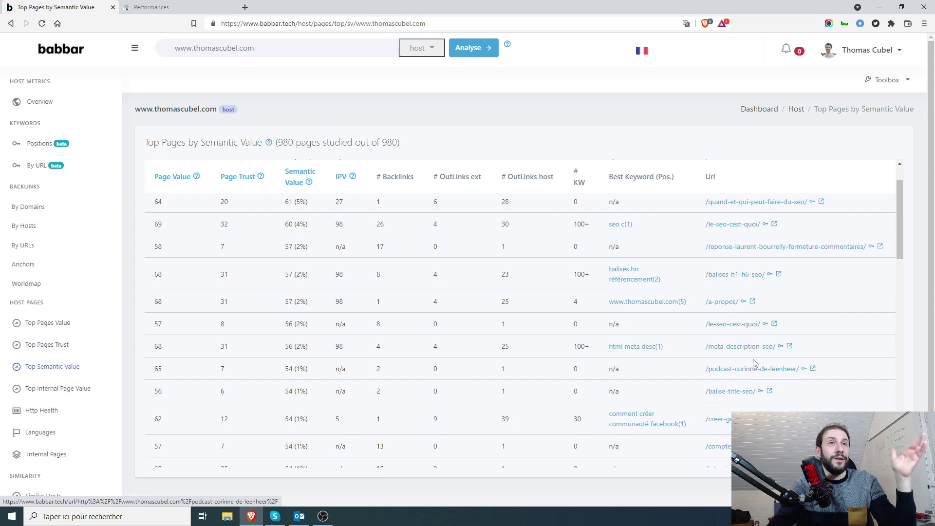
{"action": "scroll", "coordinate": [758, 358], "scroll_direction": "down", "scroll_amount": 1}
{"action": "scroll", "coordinate": [768, 346], "scroll_direction": "down", "scroll_amount": 1}
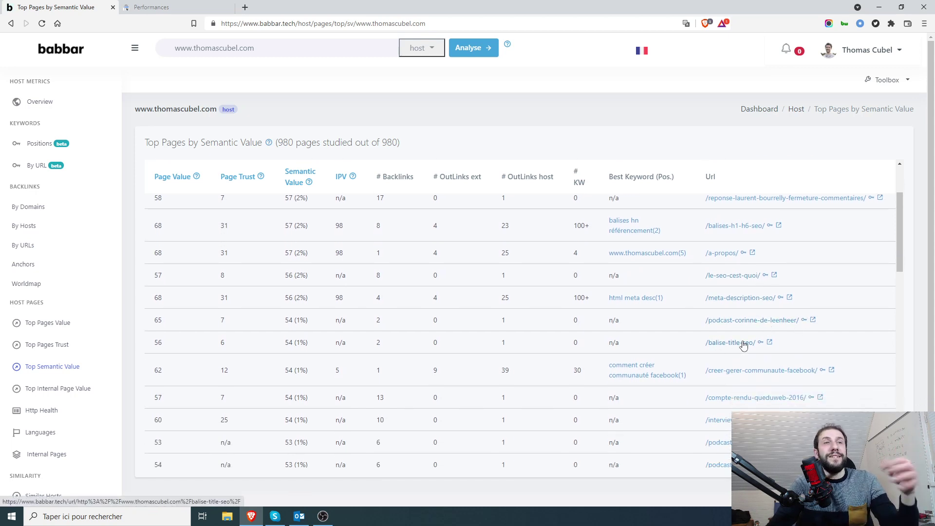
{"action": "scroll", "coordinate": [786, 346], "scroll_direction": "down", "scroll_amount": 1}
{"action": "scroll", "coordinate": [790, 344], "scroll_direction": "down", "scroll_amount": 1}
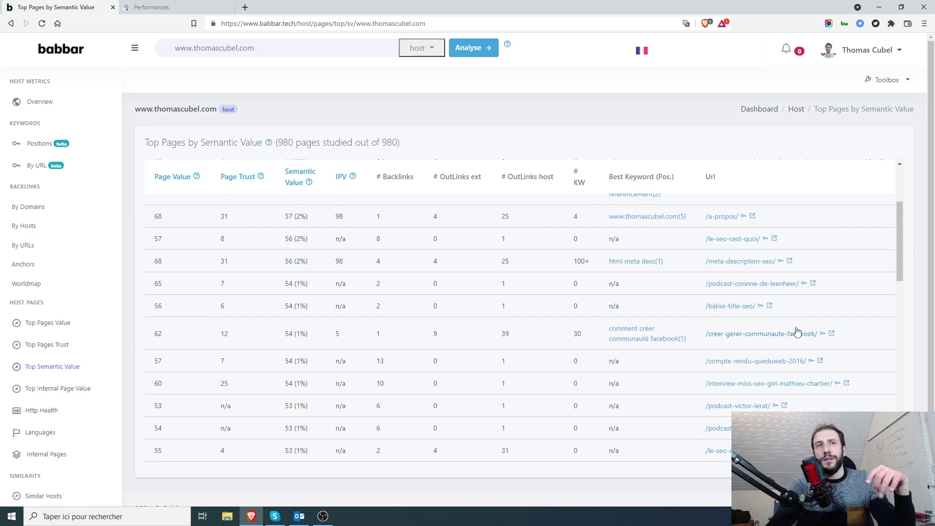
Step: Read further down the semantic value ranking through the podcast and category URLs and return to its first rows
{"action": "scroll", "coordinate": [803, 334], "scroll_direction": "down", "scroll_amount": 2}
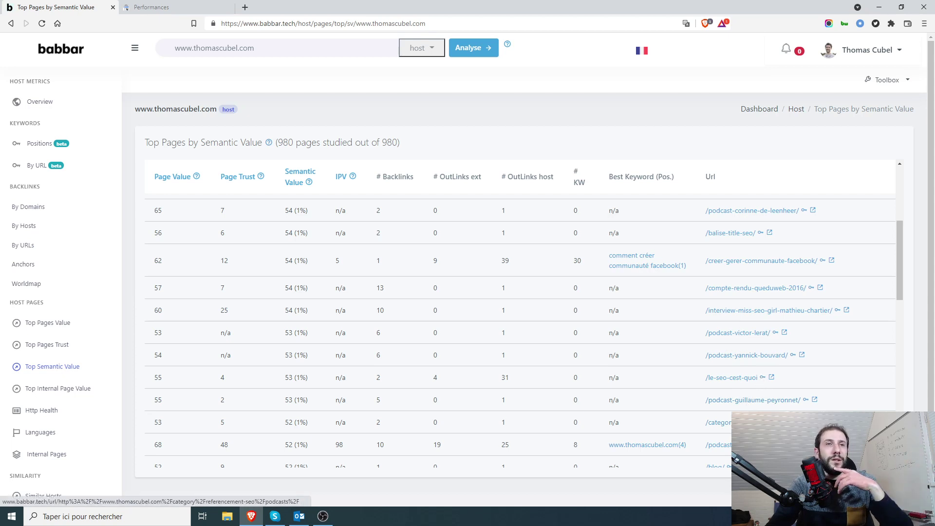
{"action": "scroll", "coordinate": [748, 406], "scroll_direction": "down", "scroll_amount": 3}
{"action": "scroll", "coordinate": [847, 387], "scroll_direction": "up", "scroll_amount": 8}
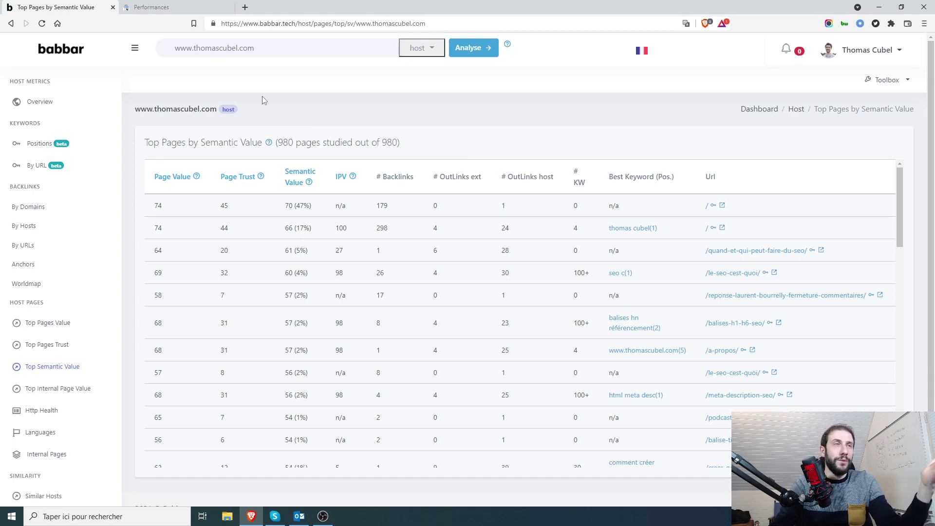
Step: Switch to Google Search Console's page performance list and sort the most popular pages by URL in ascending order
{"action": "left_click", "coordinate": [206, 8]}
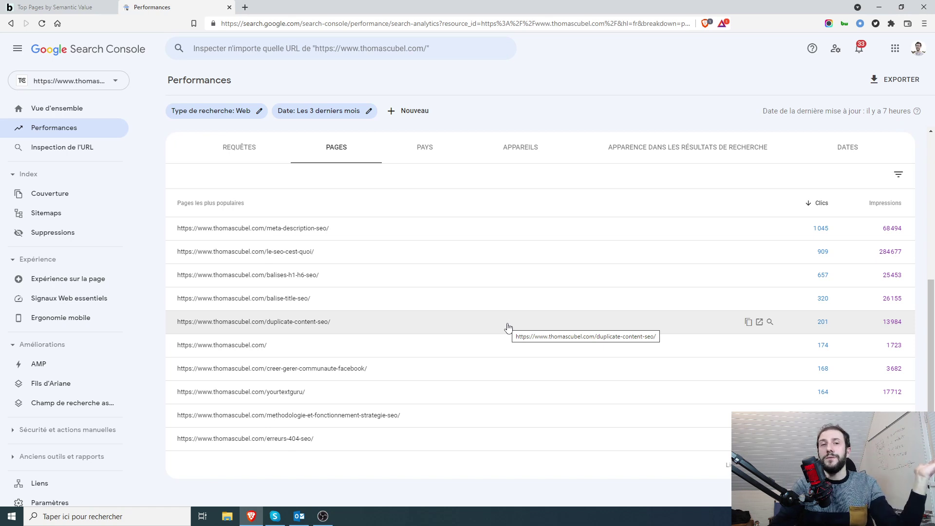
{"action": "left_click", "coordinate": [178, 207]}
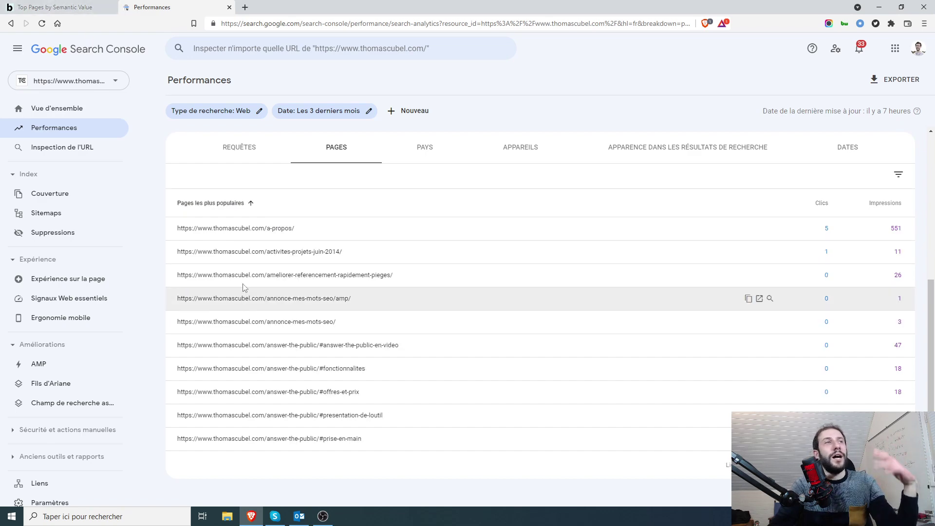
Step: Switch back to Babbar, review the Top Pages Value ranking and return to the host overview
{"action": "key", "text": "ctrl+shift+Tab"}
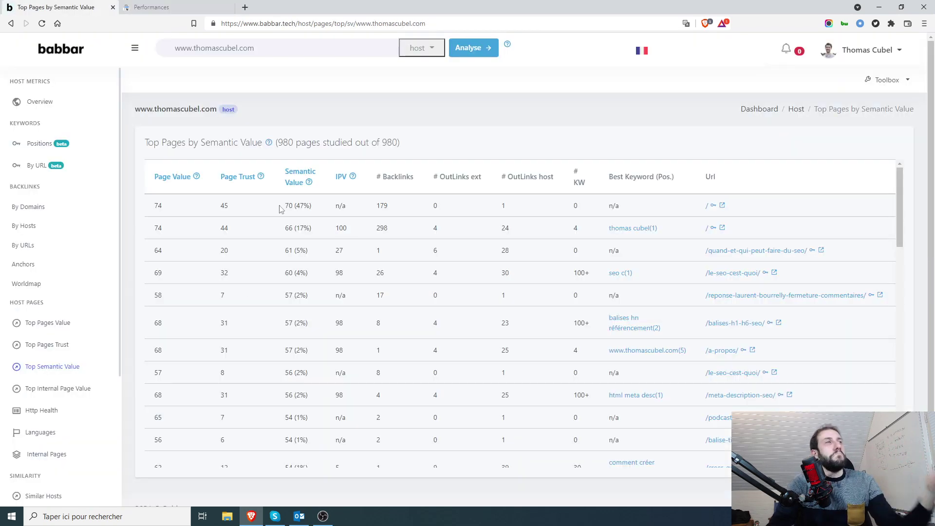
{"action": "left_click", "coordinate": [48, 325]}
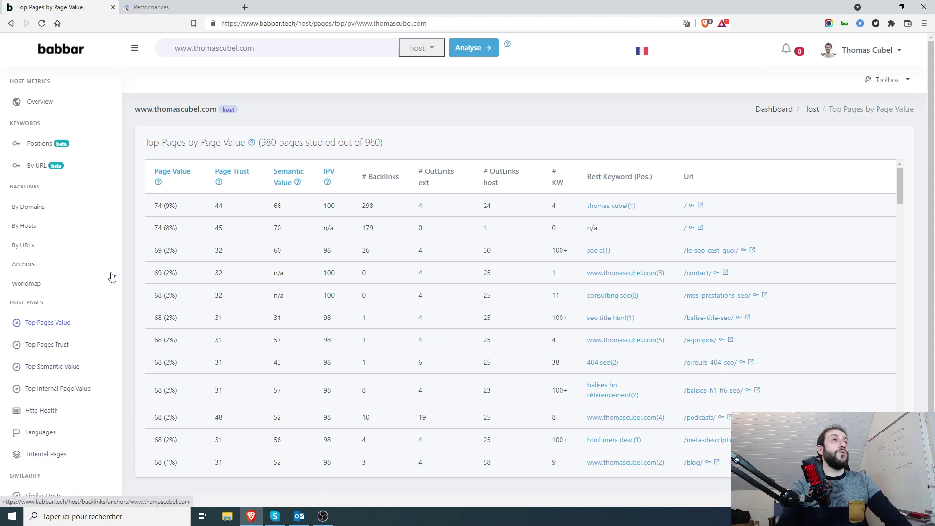
{"action": "left_click", "coordinate": [40, 106]}
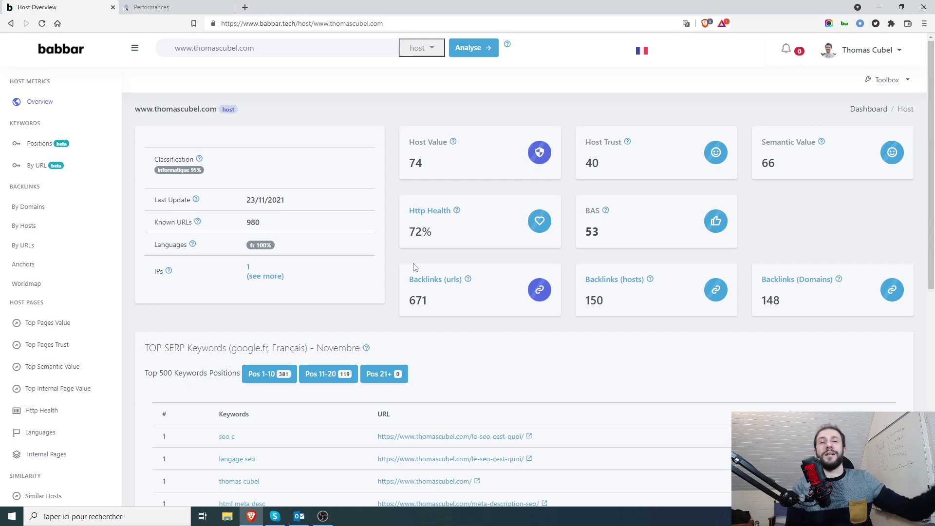
Step: Consult the Search Console page list again and reopen the Top Pages Value report in Babbar for comparison
{"action": "left_click", "coordinate": [146, 6]}
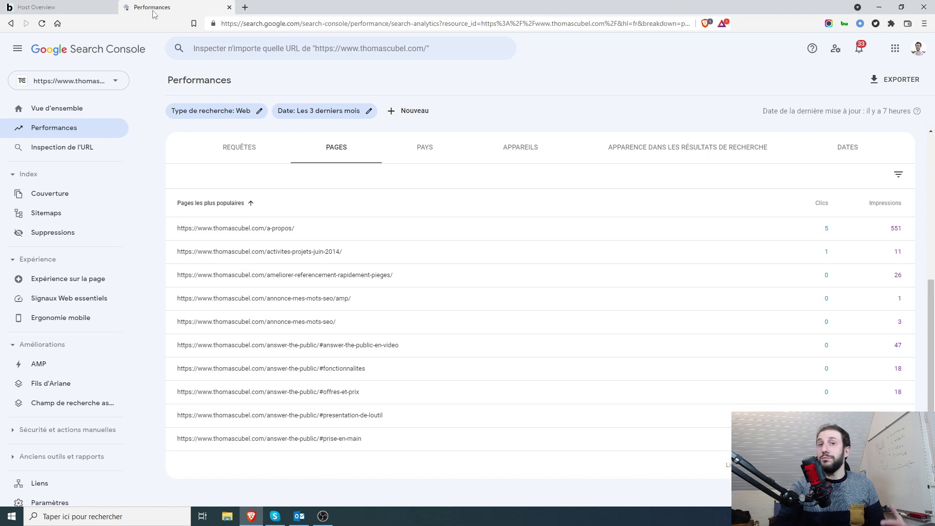
{"action": "left_click", "coordinate": [37, 7]}
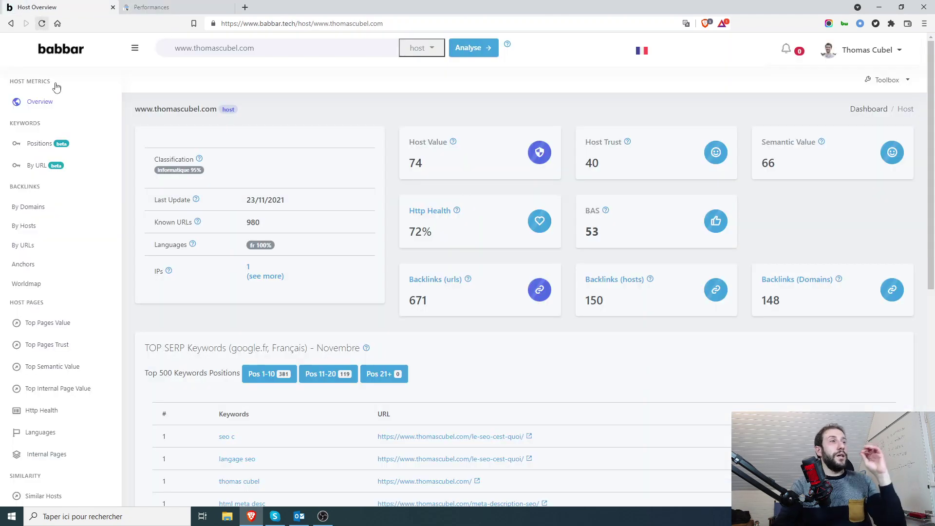
{"action": "left_click", "coordinate": [61, 323]}
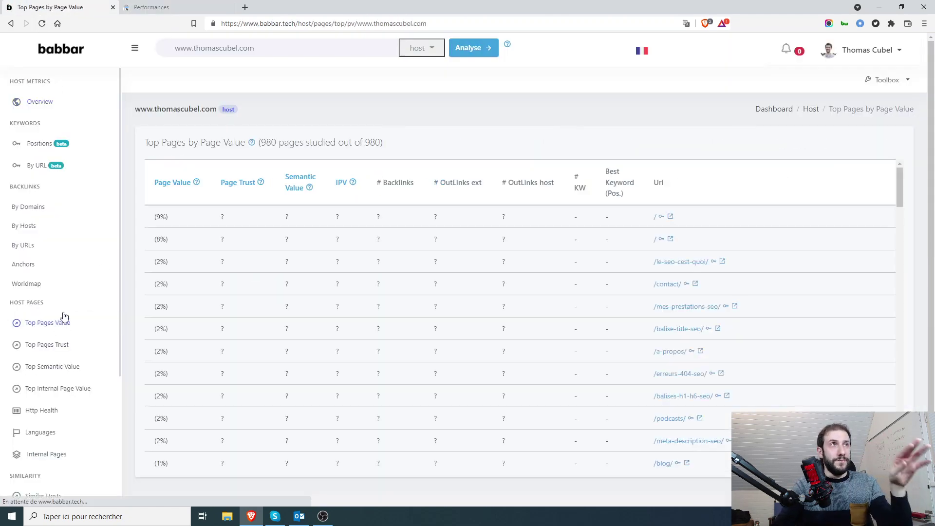